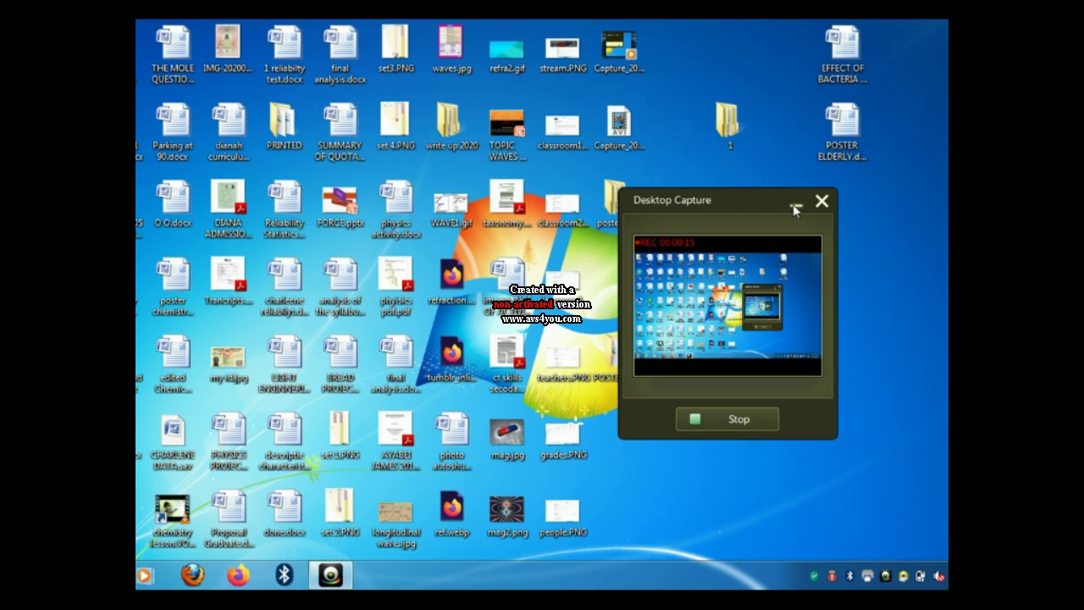
click(793, 206)
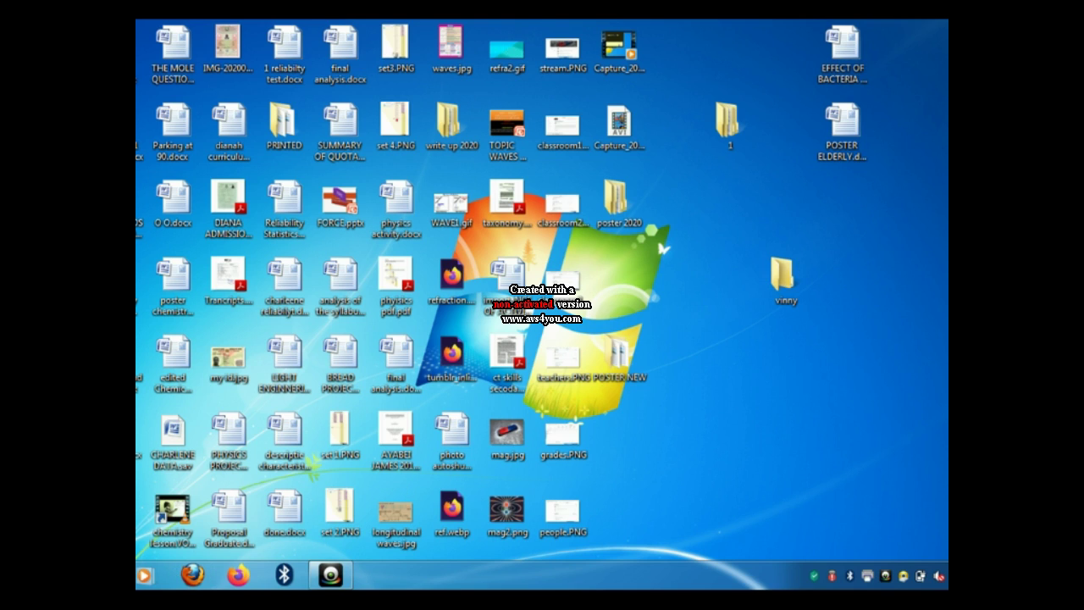
key(super)
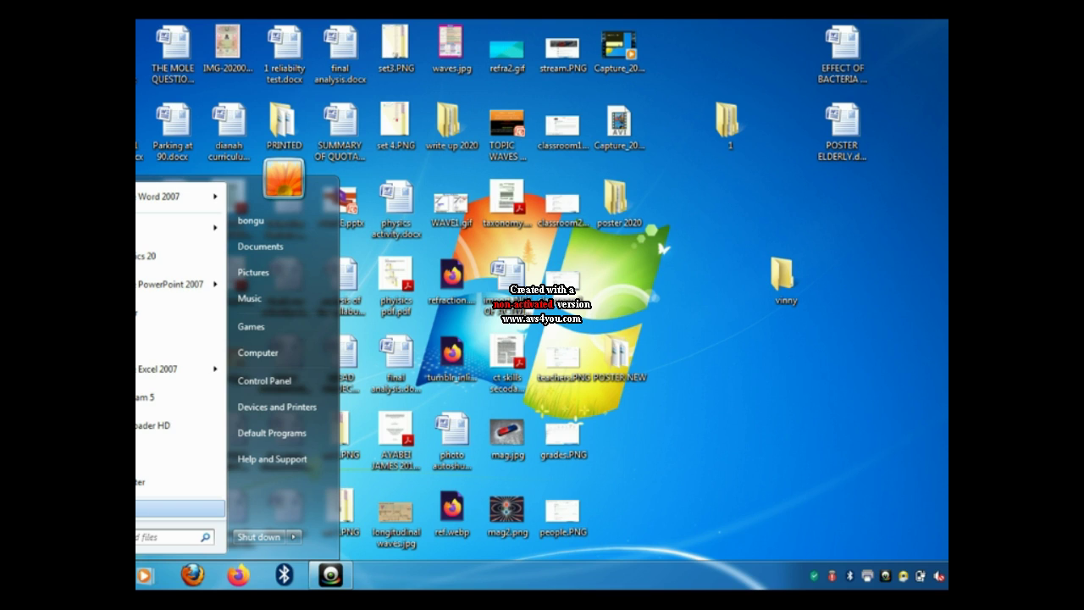
click(180, 506)
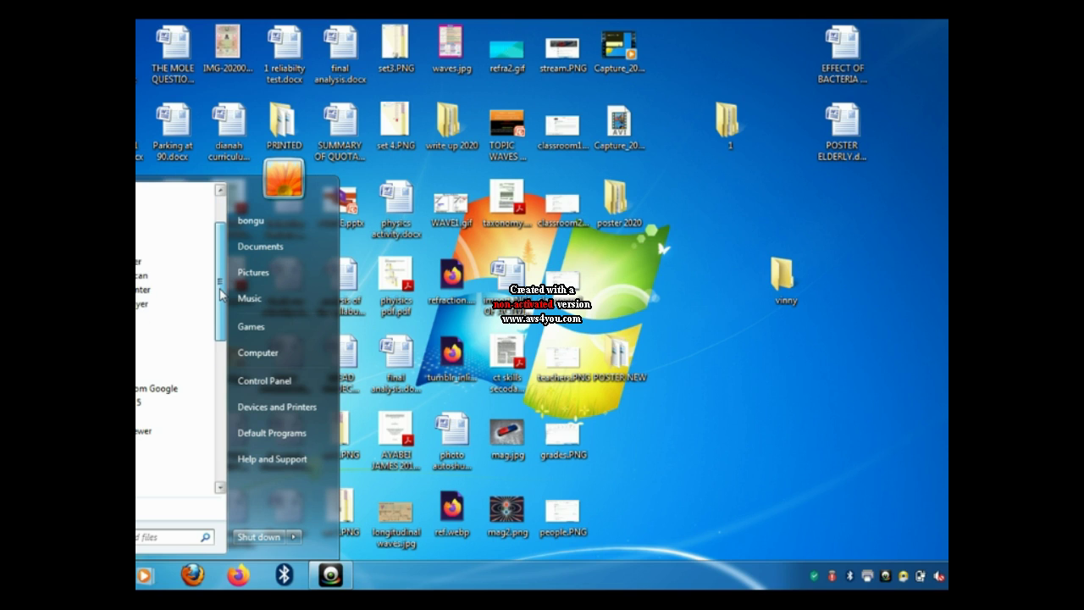
drag(222, 267, 225, 471)
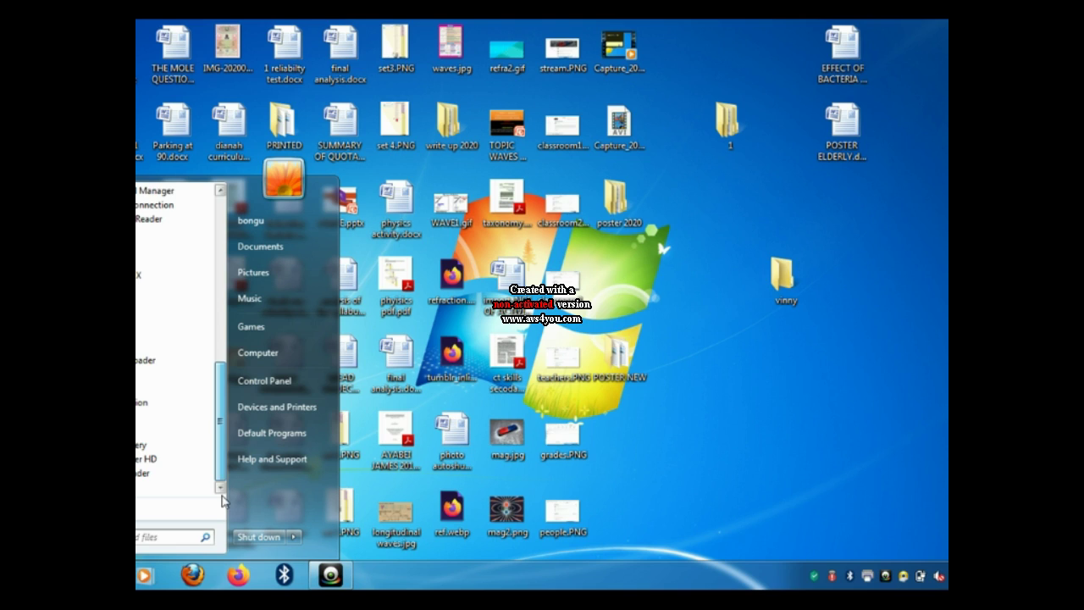
scroll(223, 501, up, 15)
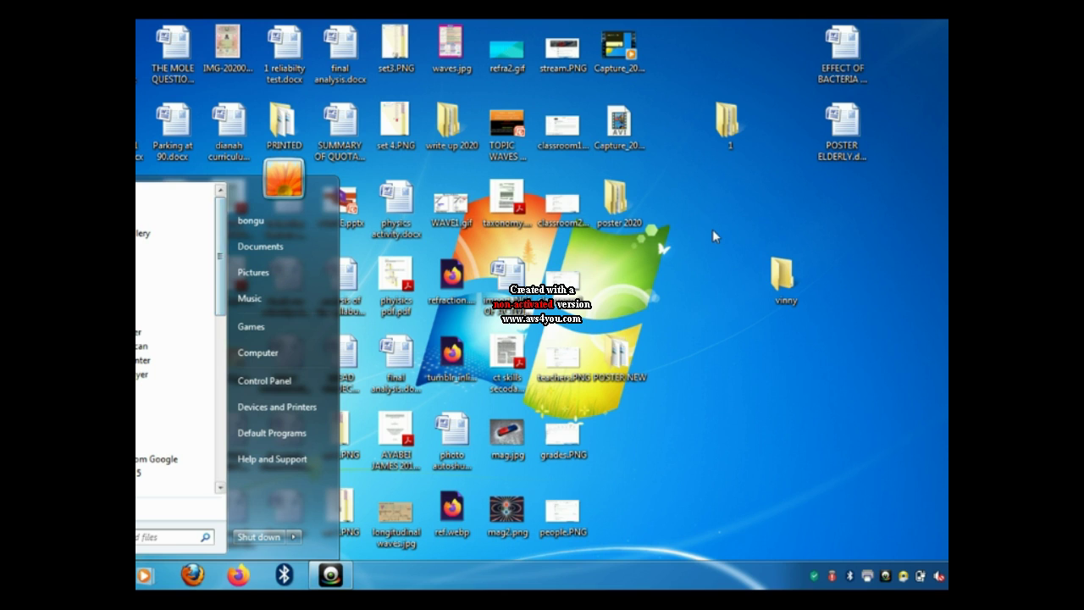
click(695, 458)
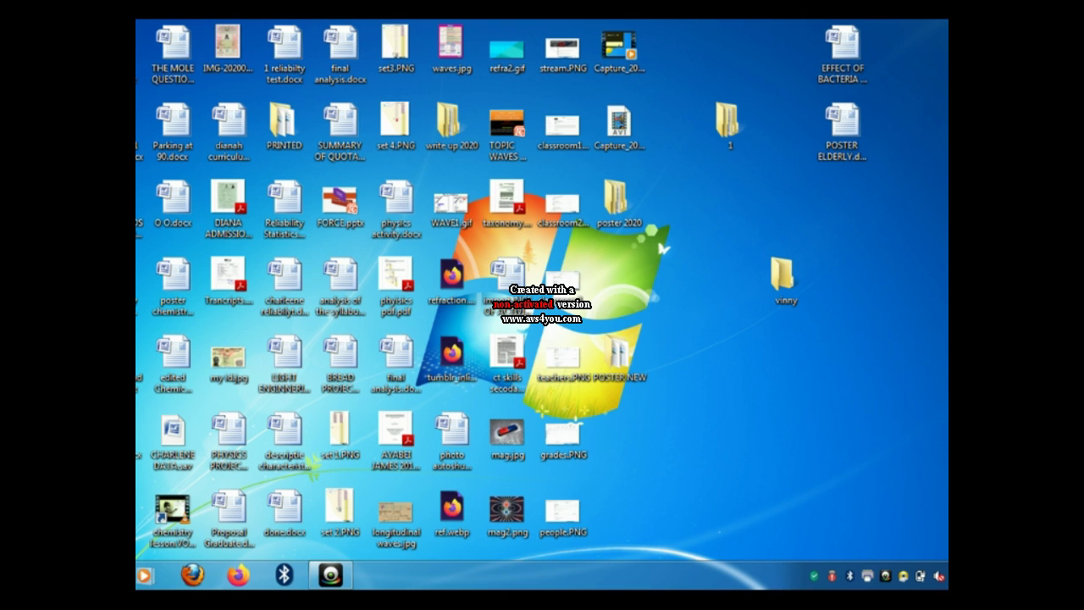
Step: Launch IBM SPSS Statistics 20 and dismiss its startup dialog to get an empty data editor
key(super)
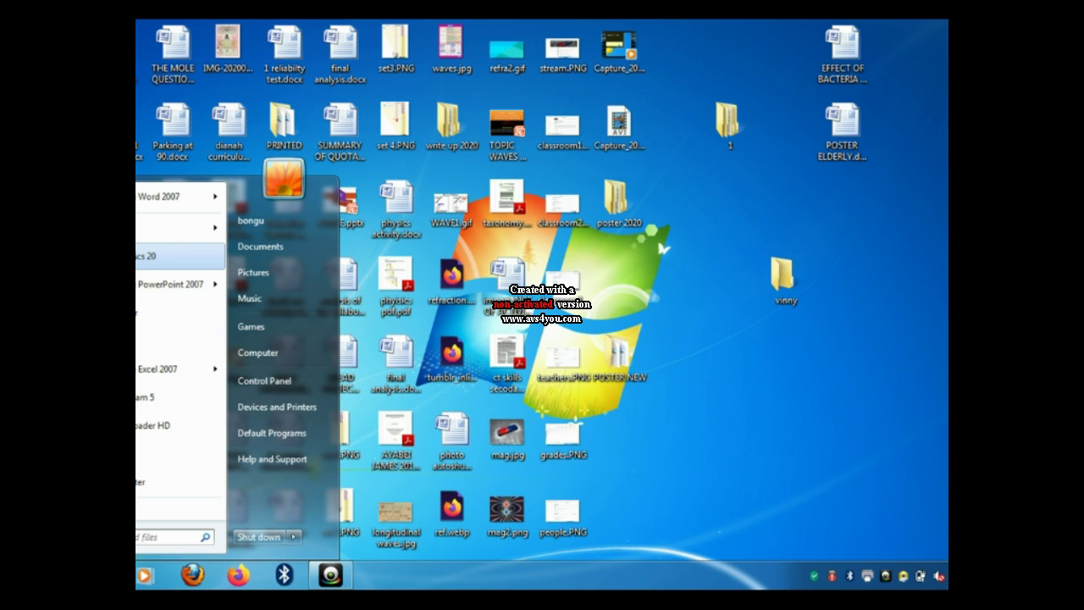
key(Escape)
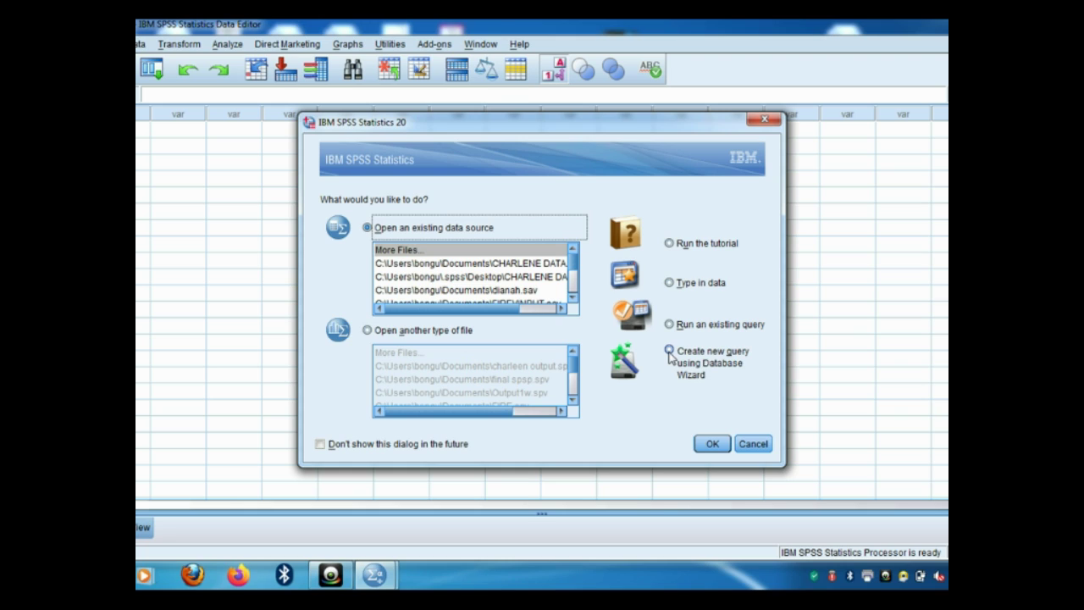
click(753, 444)
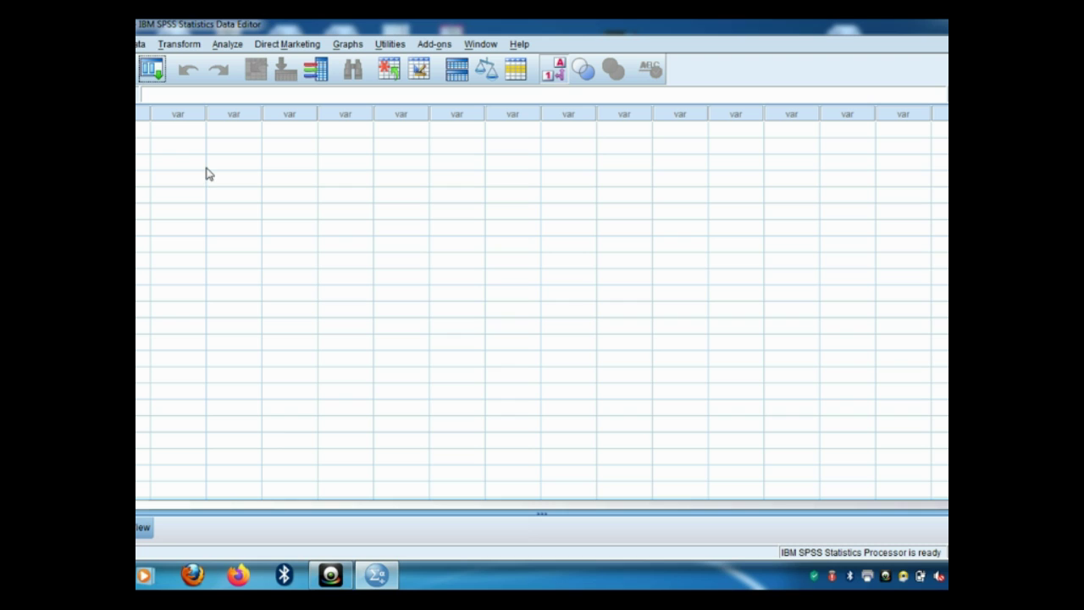
Step: Switch the data editor back and forth between Data View and Variable View, ending in Variable View
click(142, 529)
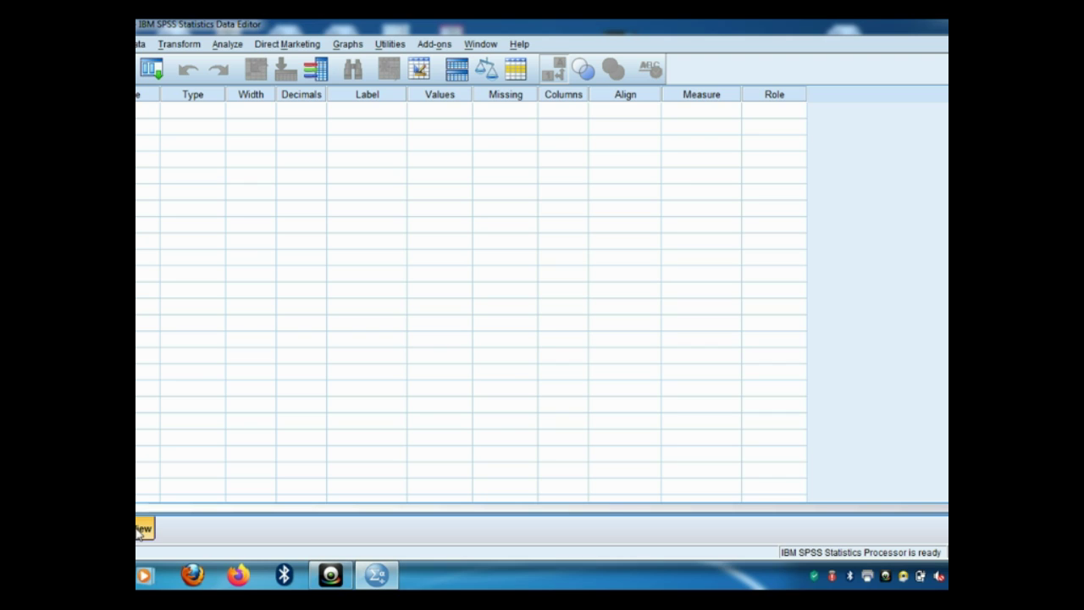
key(ctrl+t)
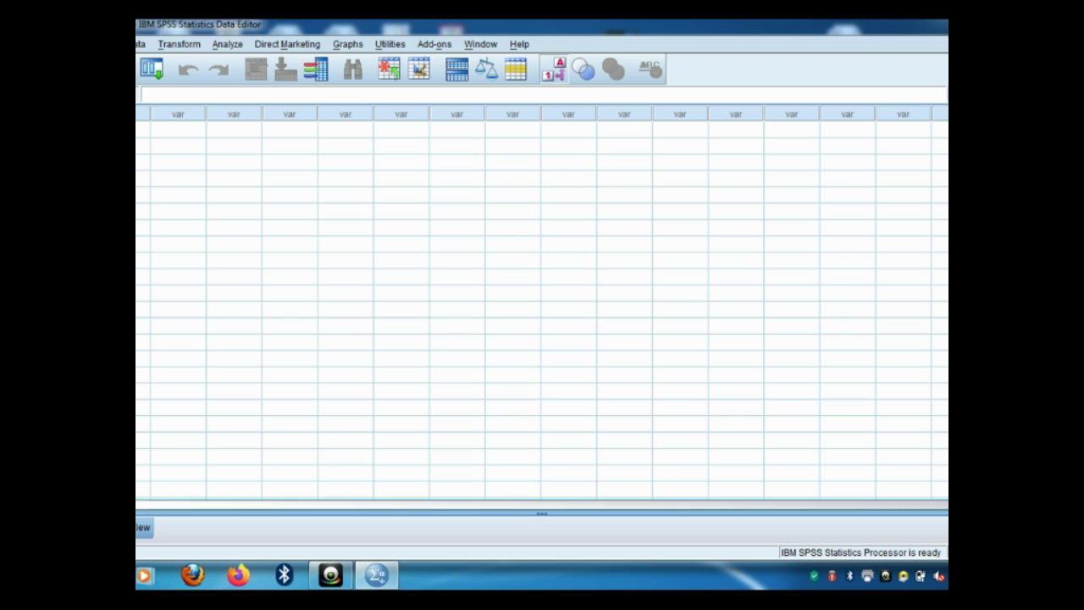
key(ctrl+t)
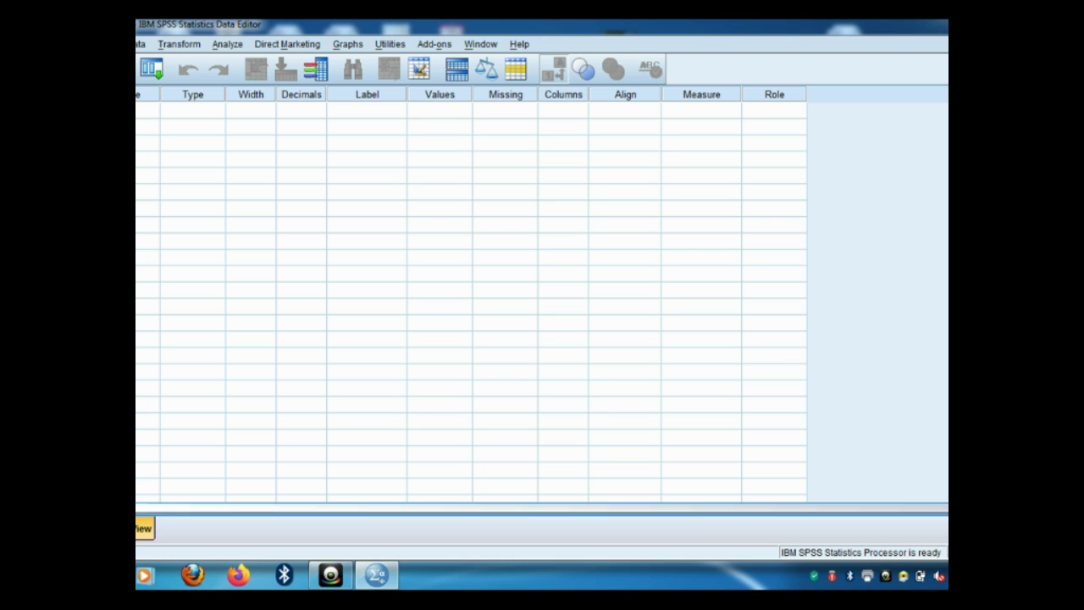
key(ctrl+t)
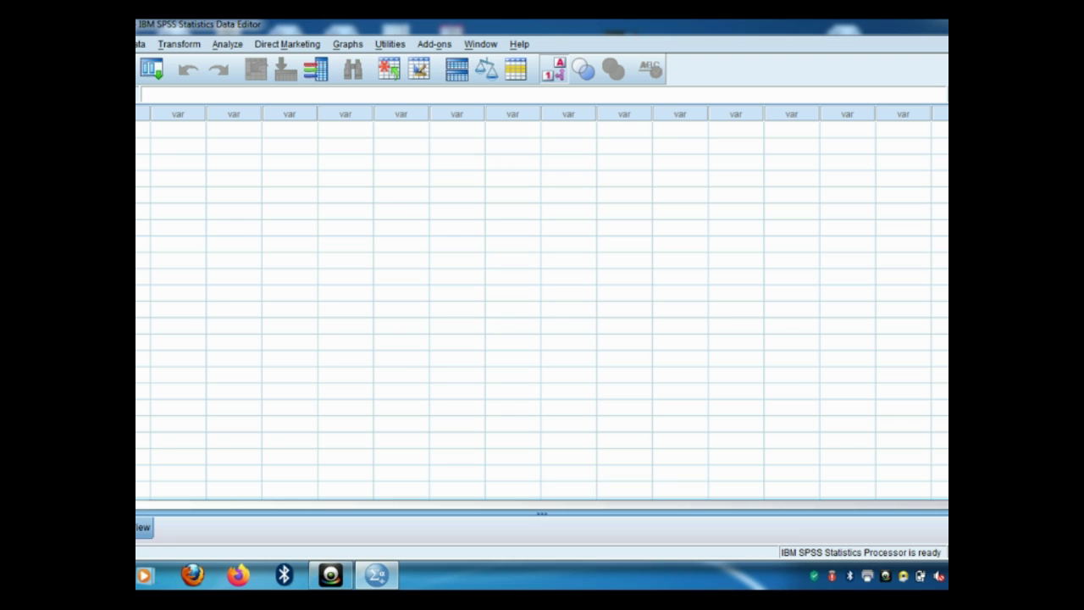
click(144, 528)
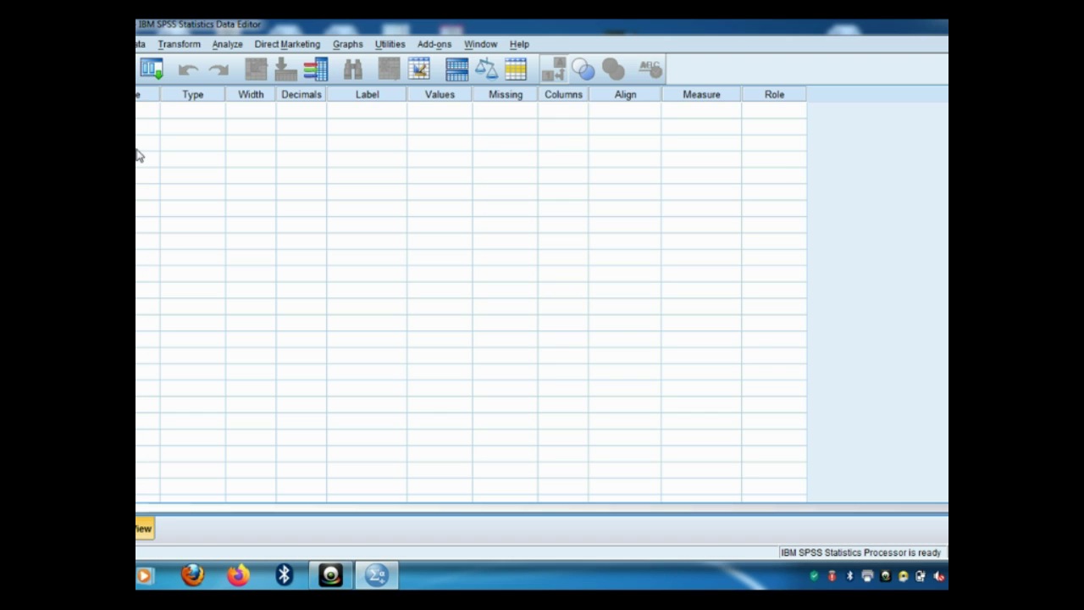
Step: Go through the variable type options for the first row and set its type to Restricted Numeric (integer with leading zeros)
click(139, 111)
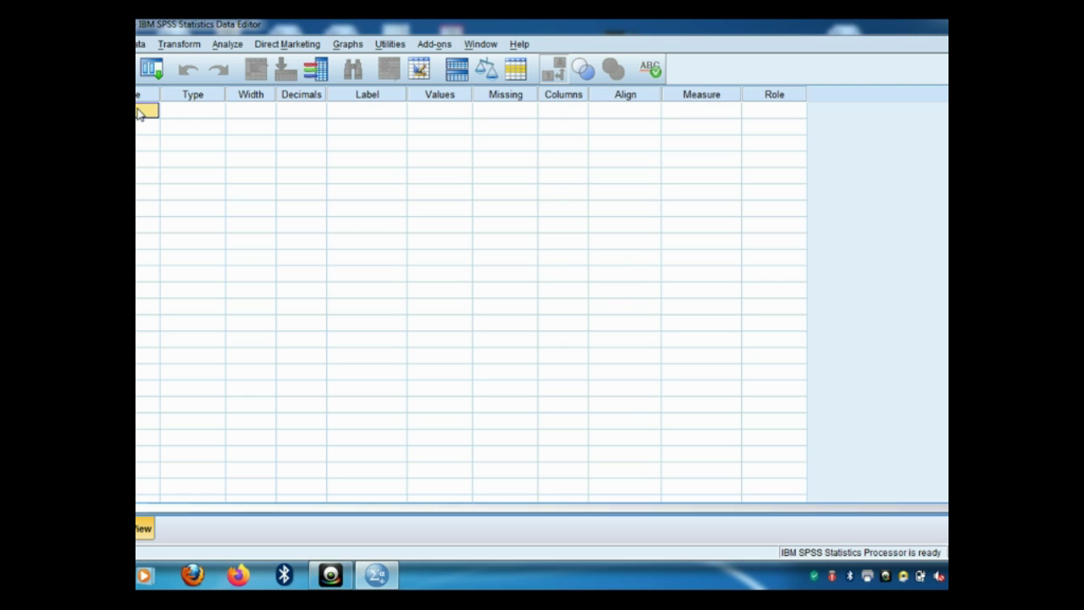
click(179, 116)
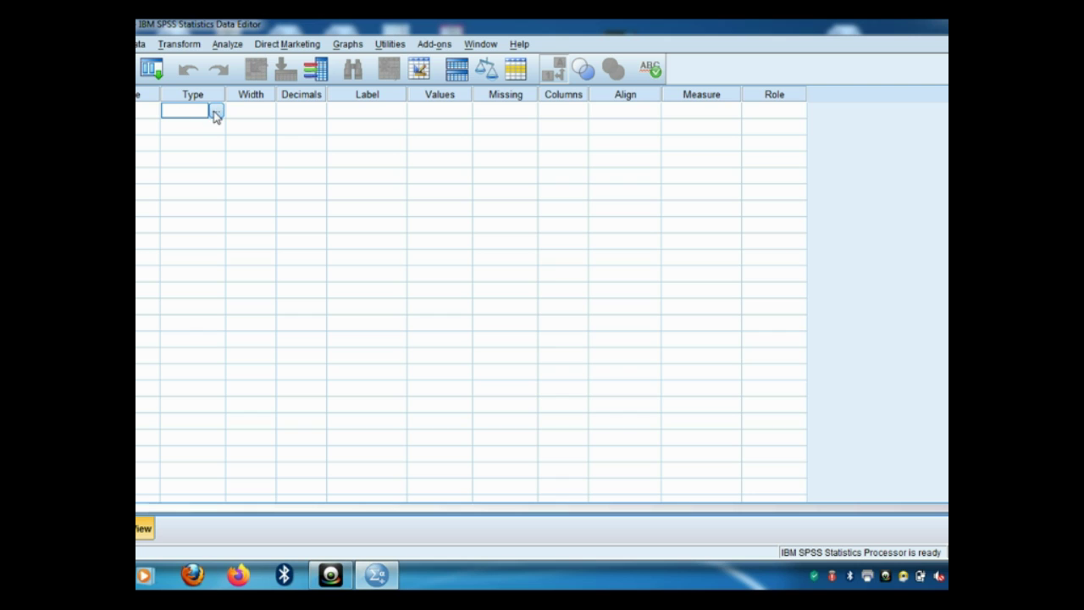
click(216, 112)
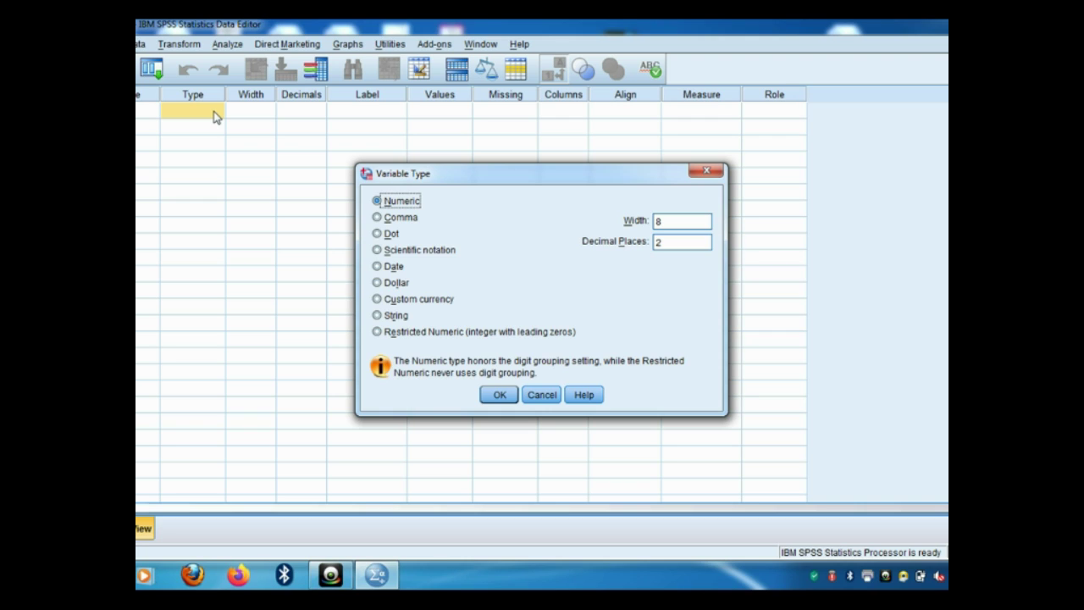
click(377, 218)
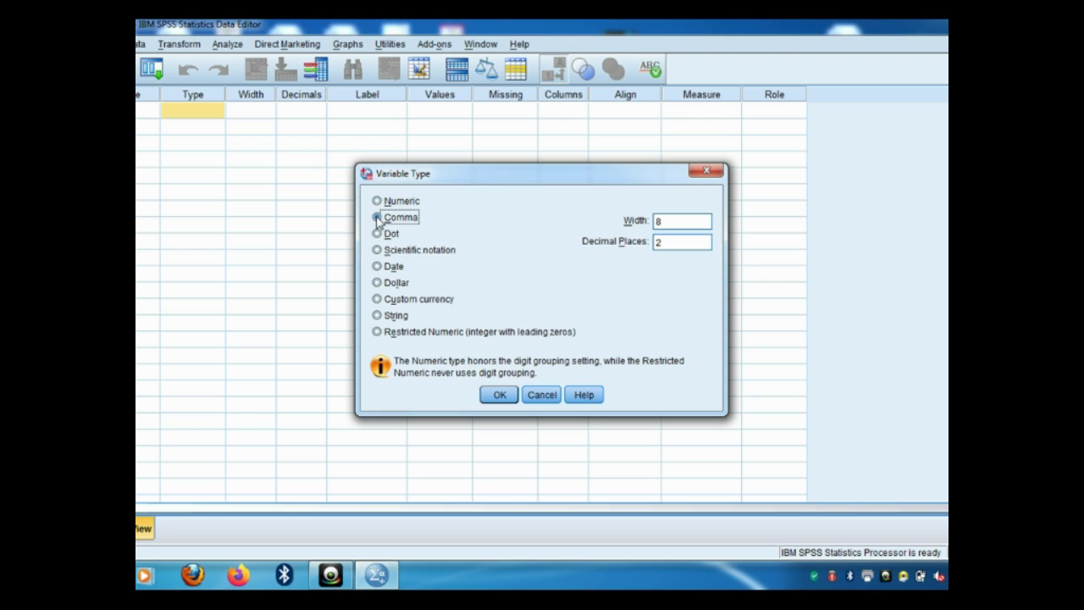
click(377, 234)
click(378, 250)
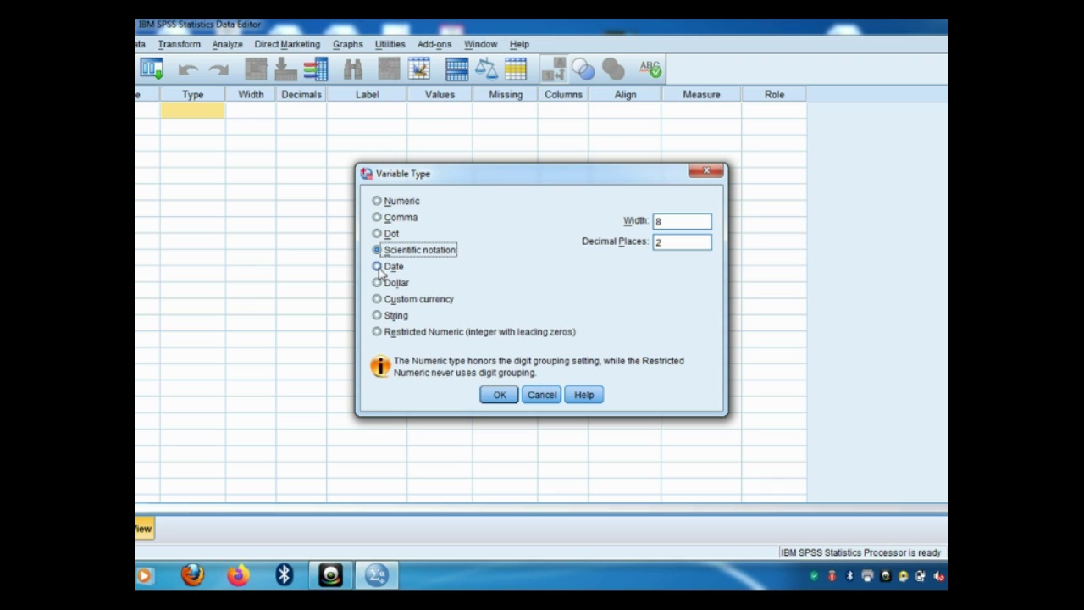
click(378, 267)
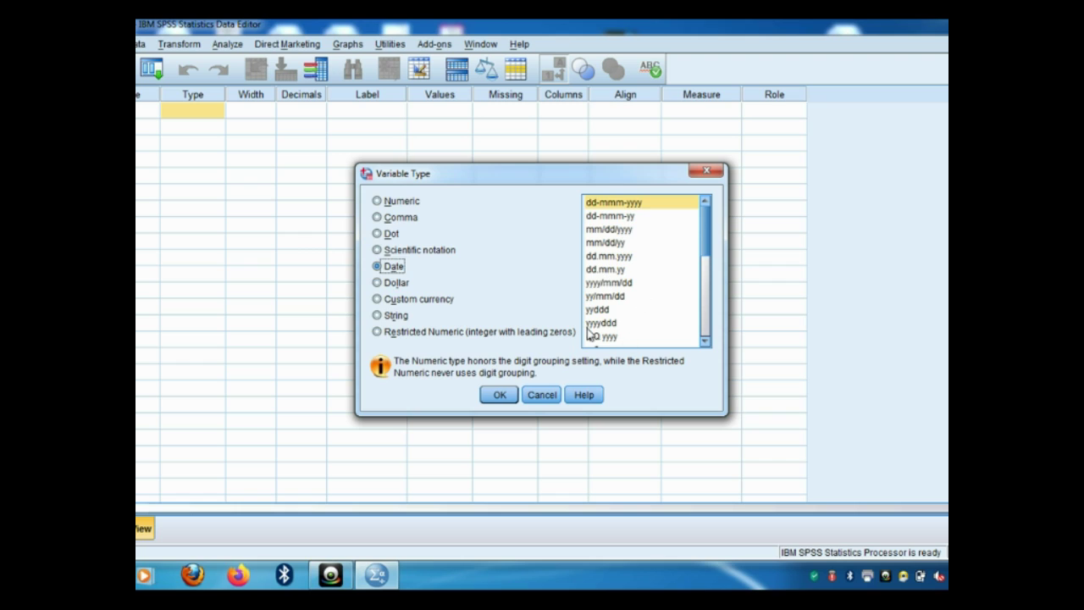
click(378, 283)
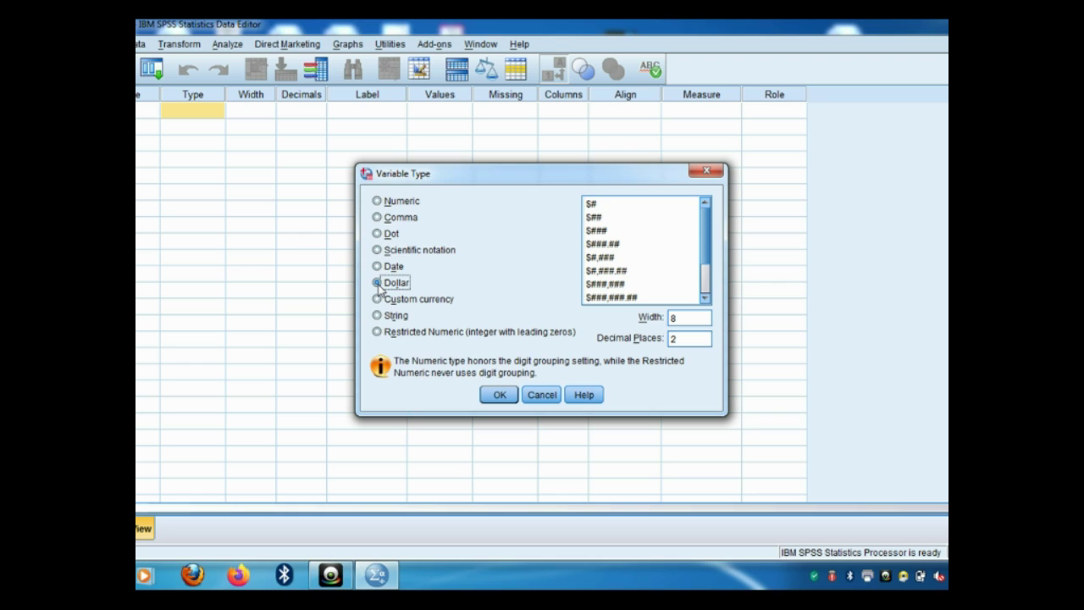
click(378, 300)
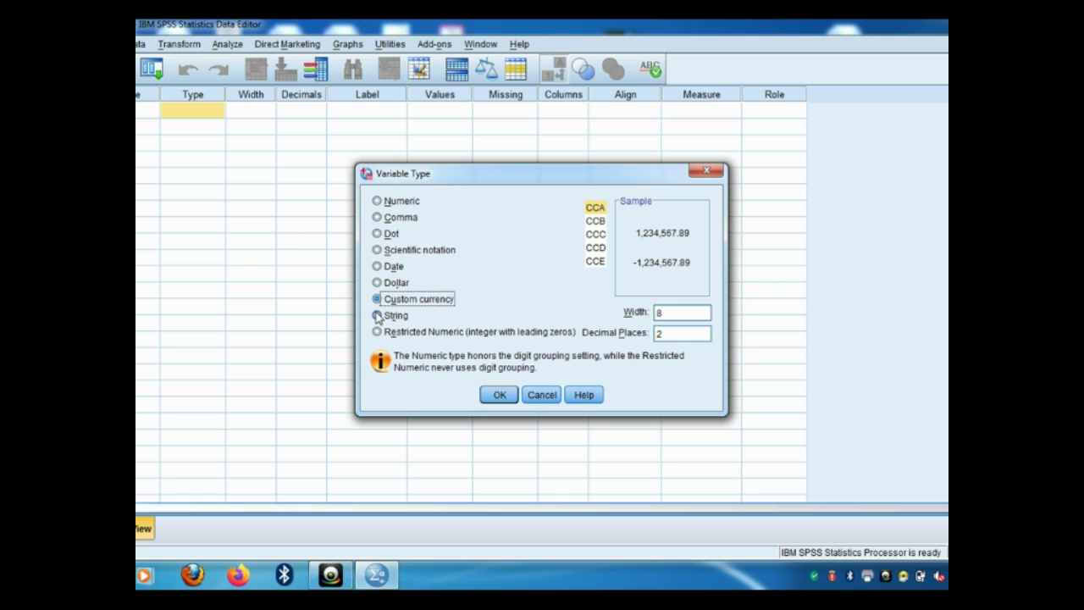
click(378, 315)
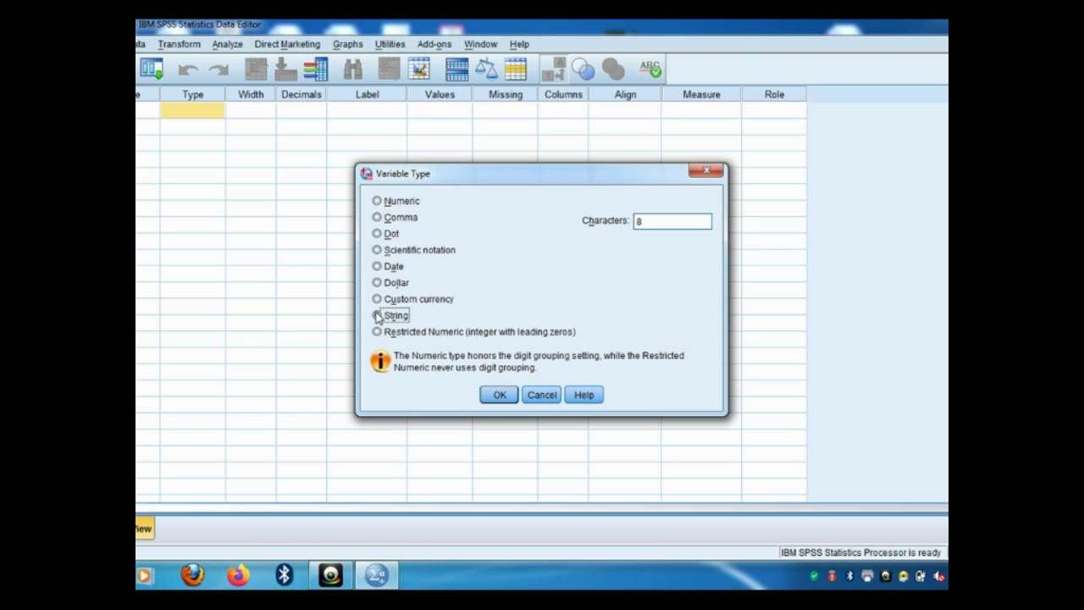
click(378, 331)
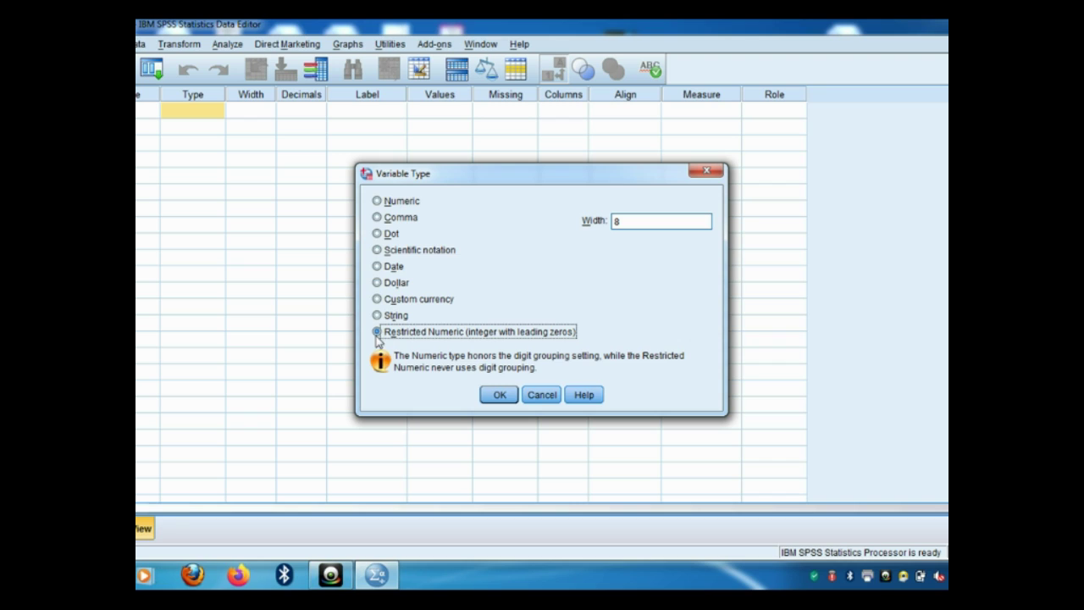
click(511, 398)
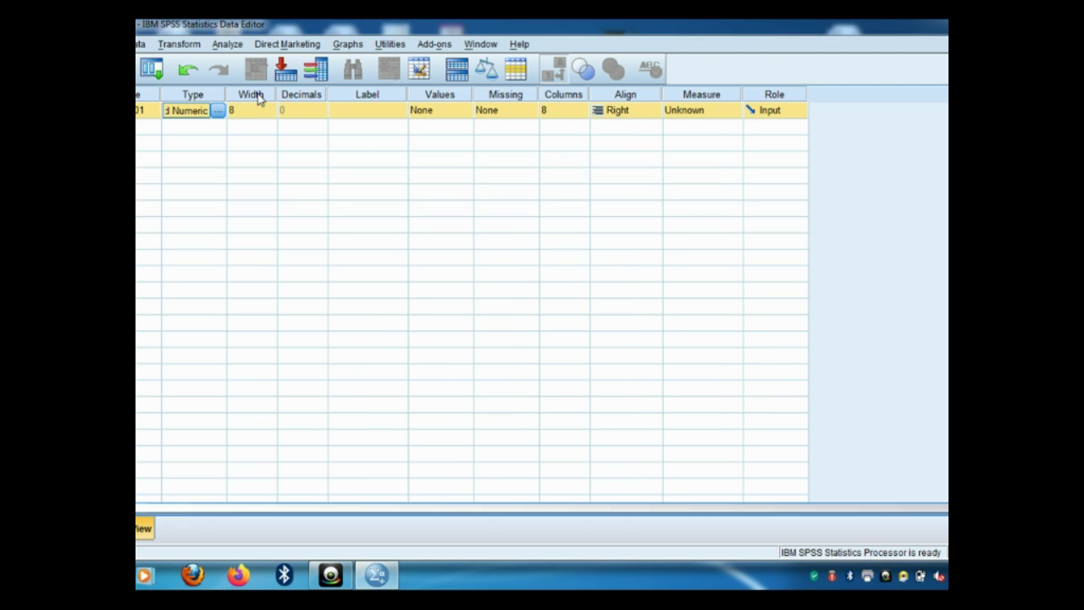
Step: Set the first variable's width to 7
click(259, 96)
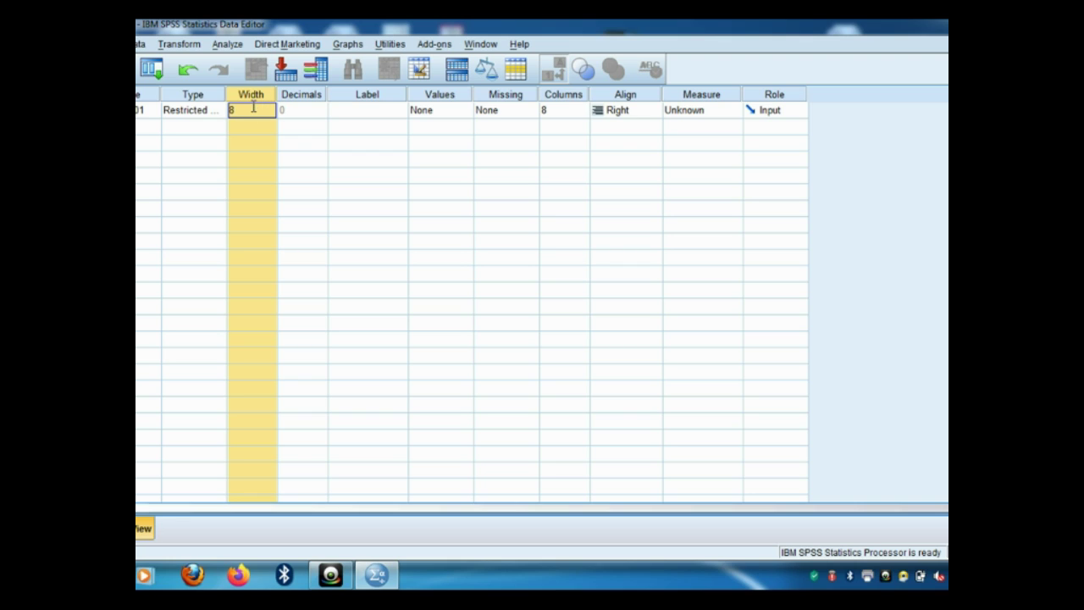
click(255, 109)
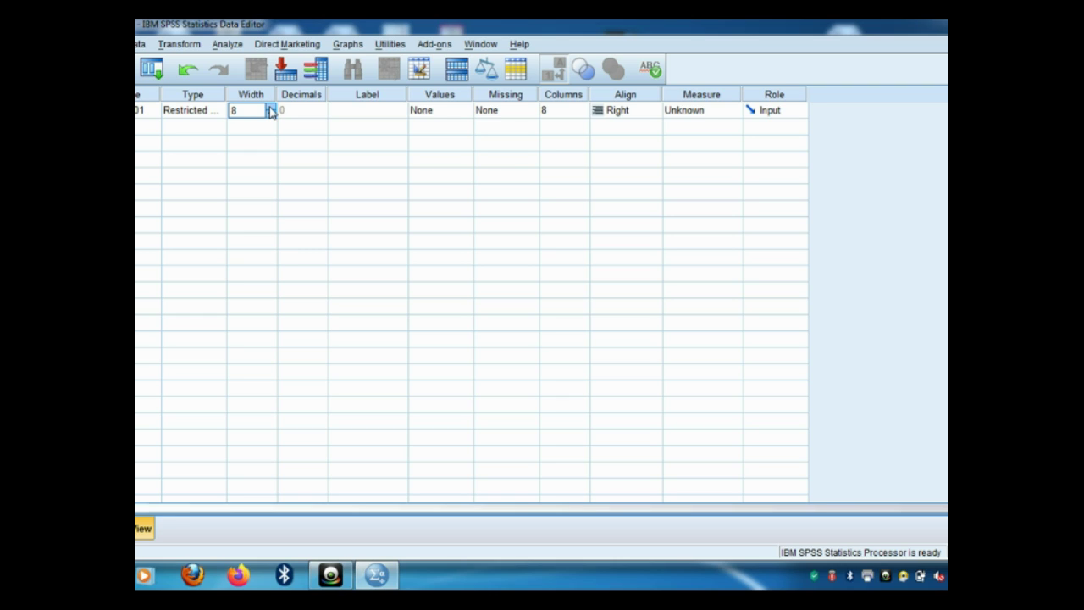
click(269, 108)
click(270, 115)
click(271, 115)
click(295, 112)
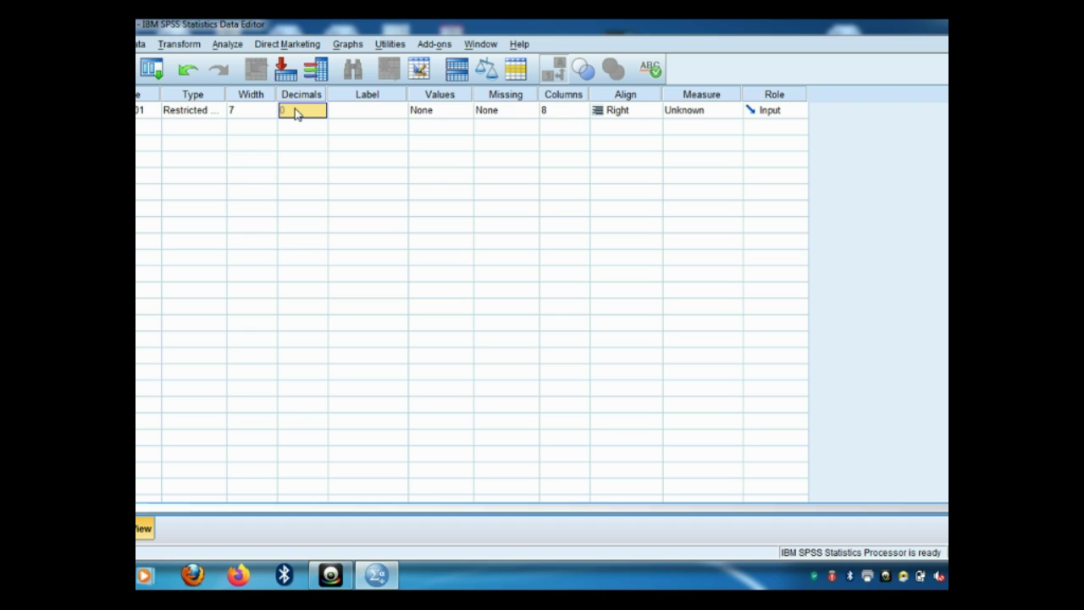
Step: Go through the first variable's Label, Name, Decimals, Values, Missing and Columns cells and examine its alignment options
click(359, 112)
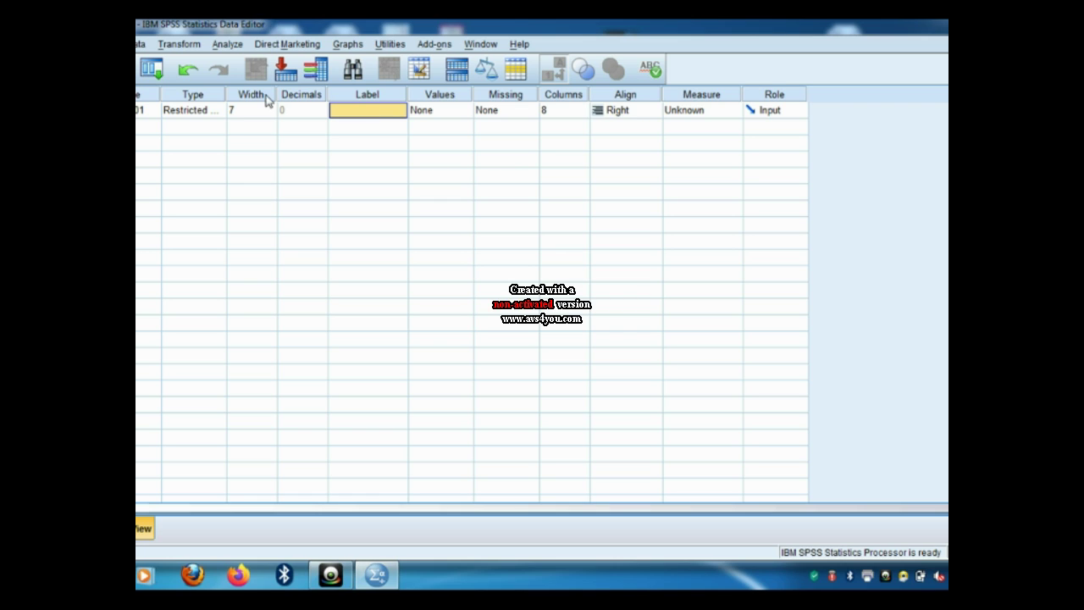
click(146, 114)
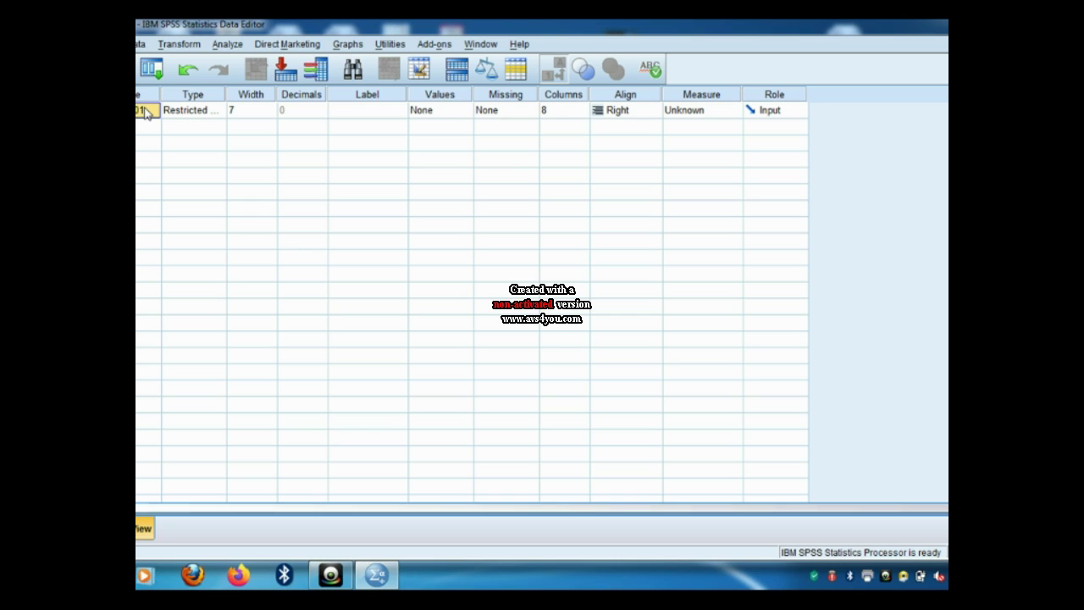
click(298, 114)
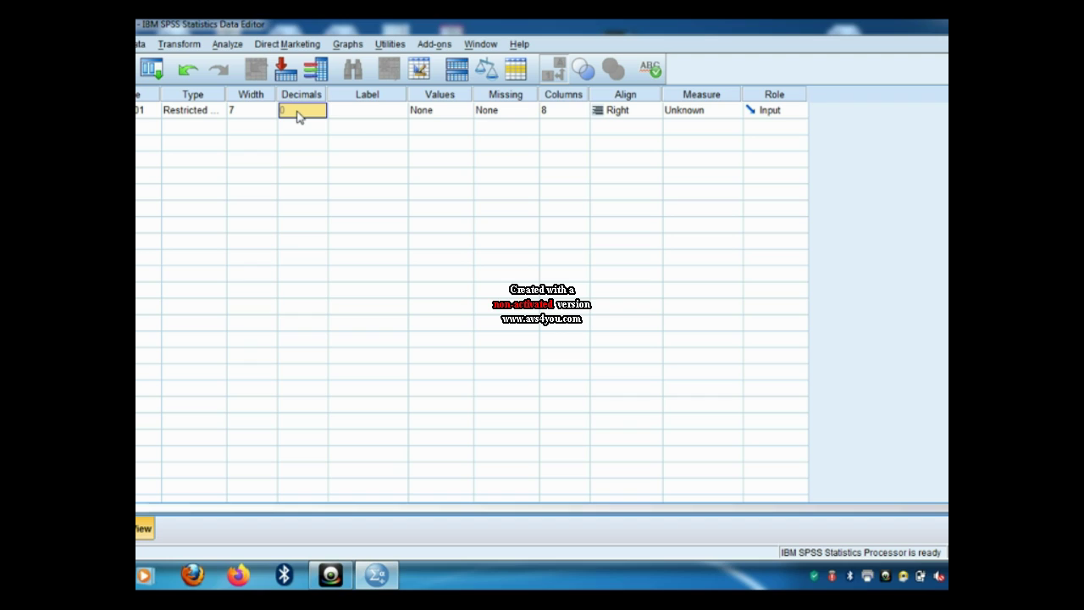
click(448, 115)
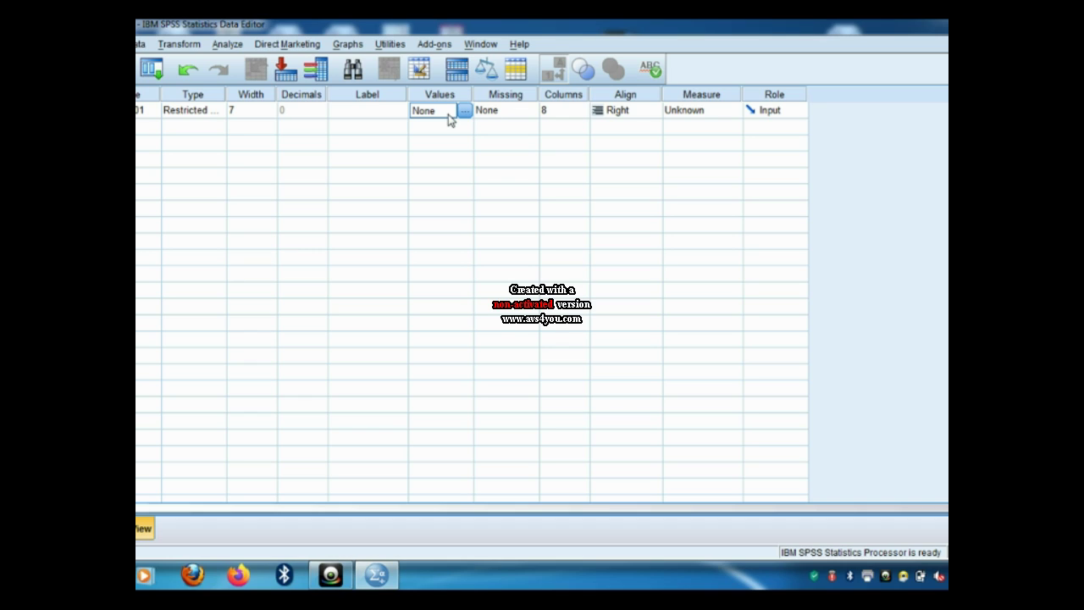
click(507, 111)
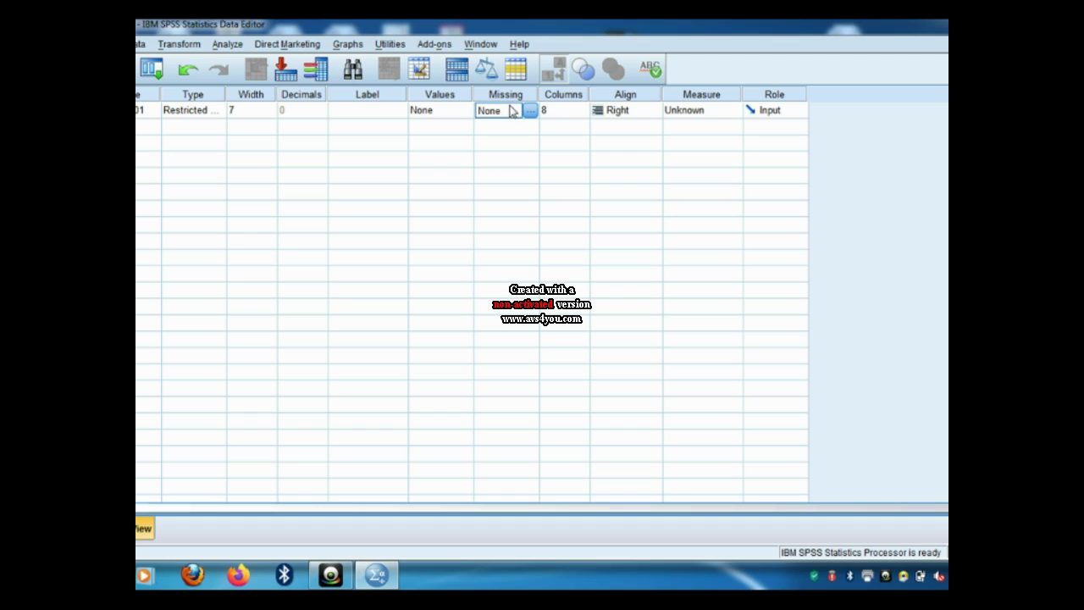
click(565, 111)
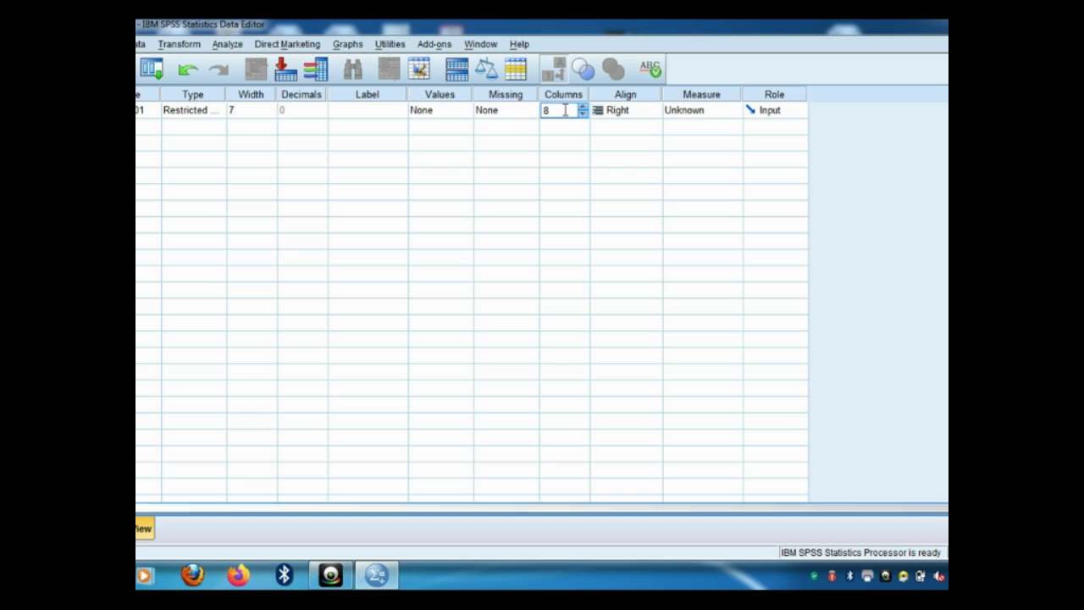
click(632, 116)
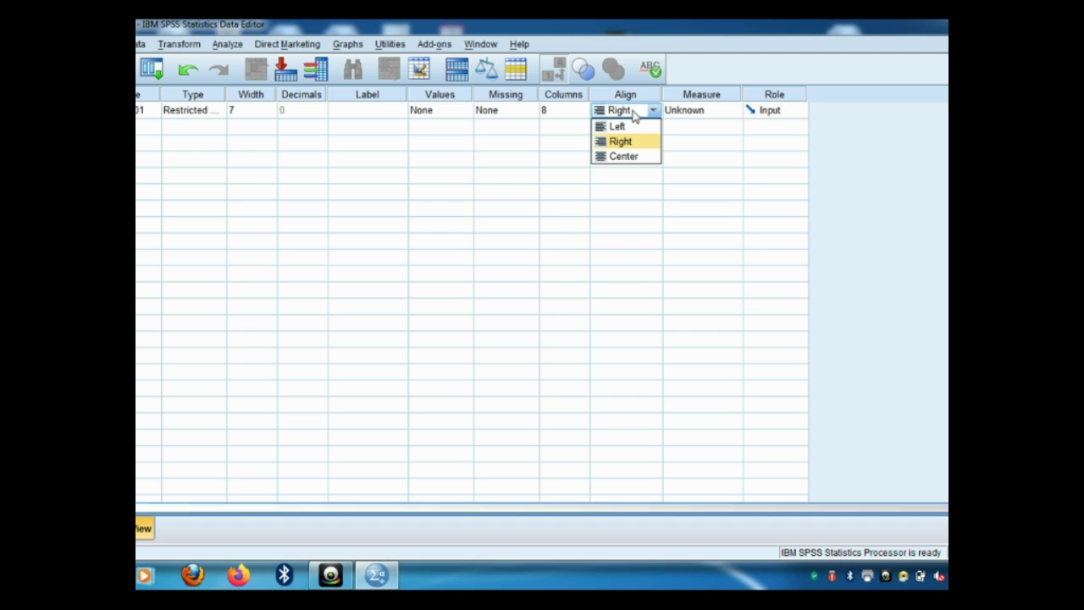
Step: Try the Scale and Ordinal measurement levels for the first variable and set its measure to Nominal
click(709, 111)
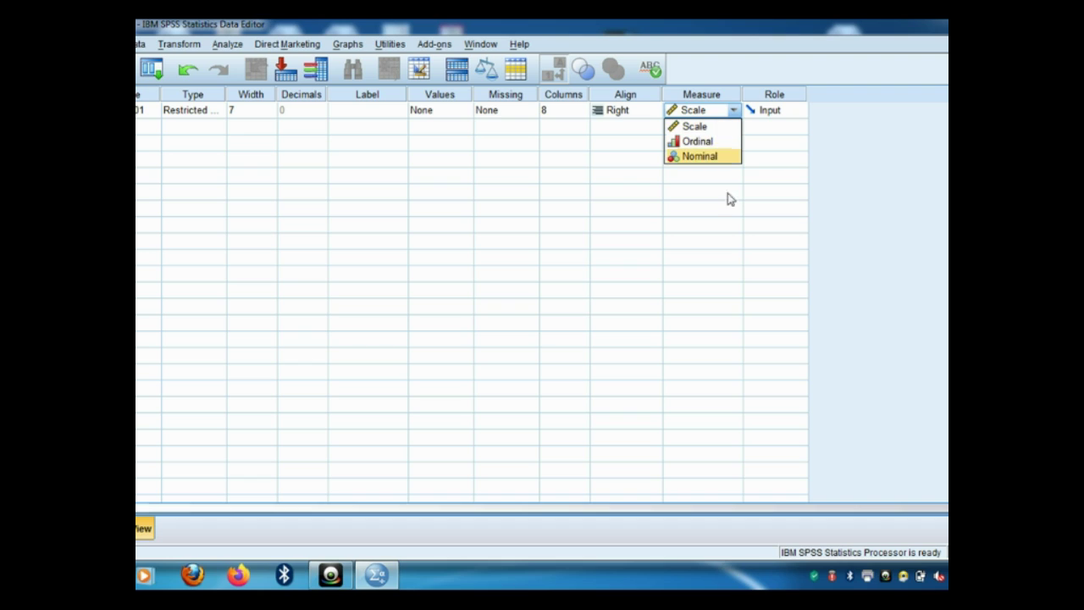
click(718, 127)
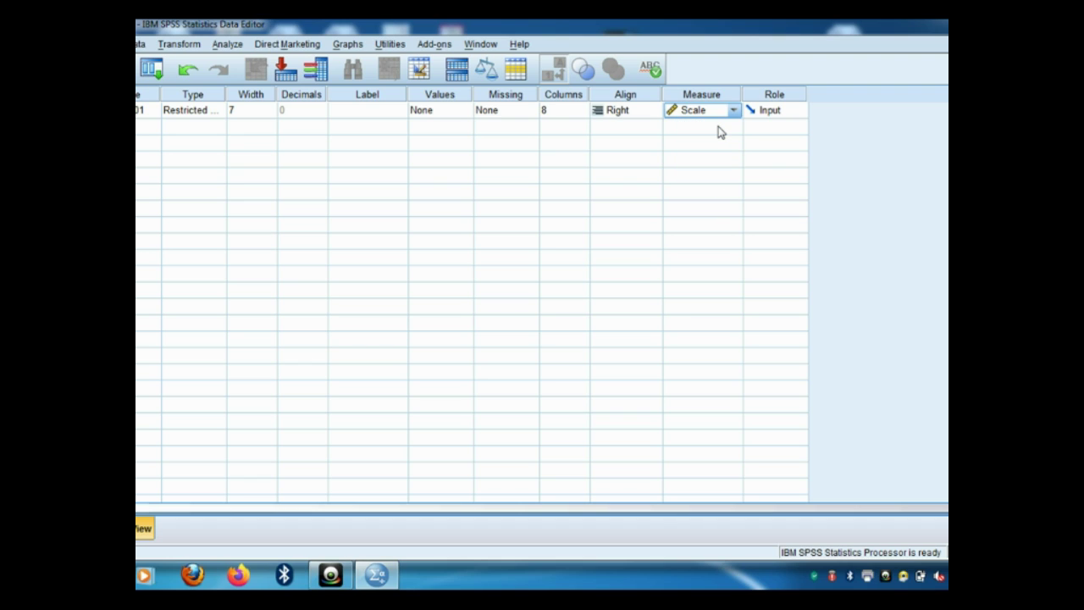
click(733, 111)
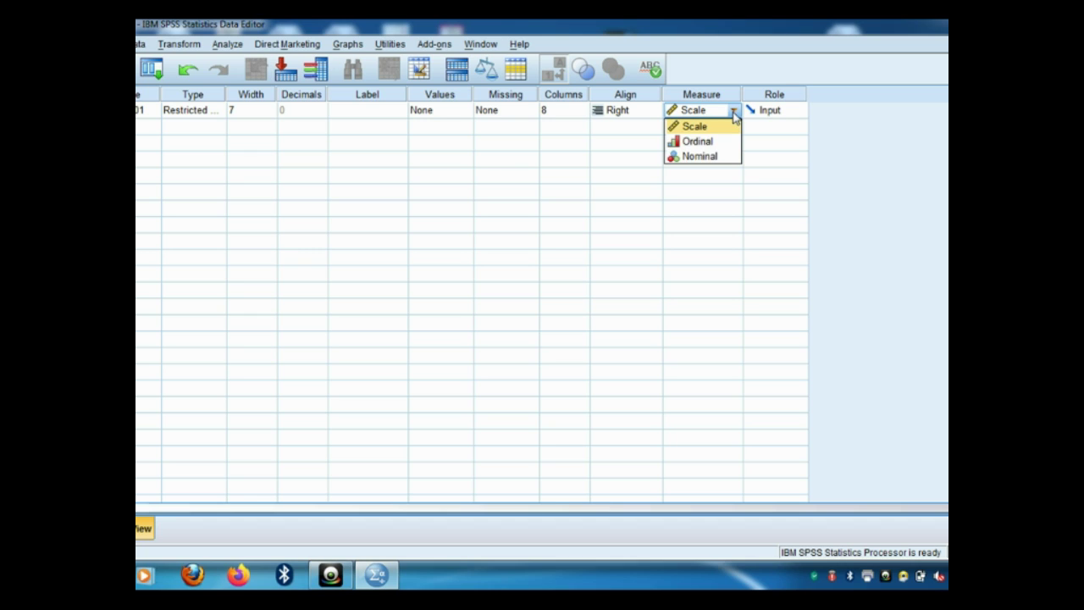
click(726, 141)
click(732, 116)
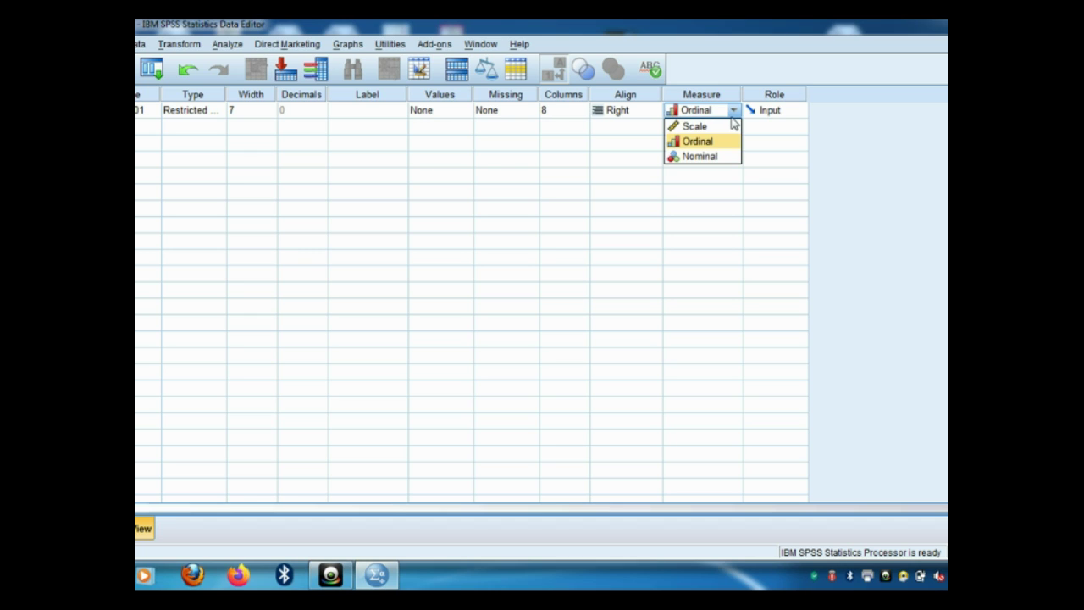
click(727, 156)
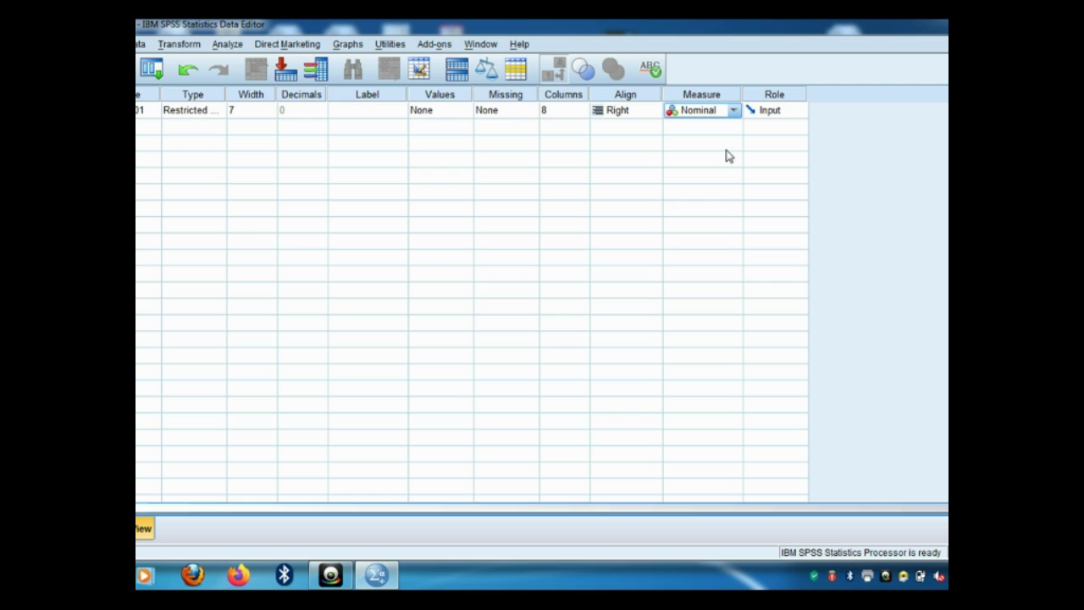
Step: Examine the first variable's role options without choosing one, and select the empty name cell in the second row
click(800, 114)
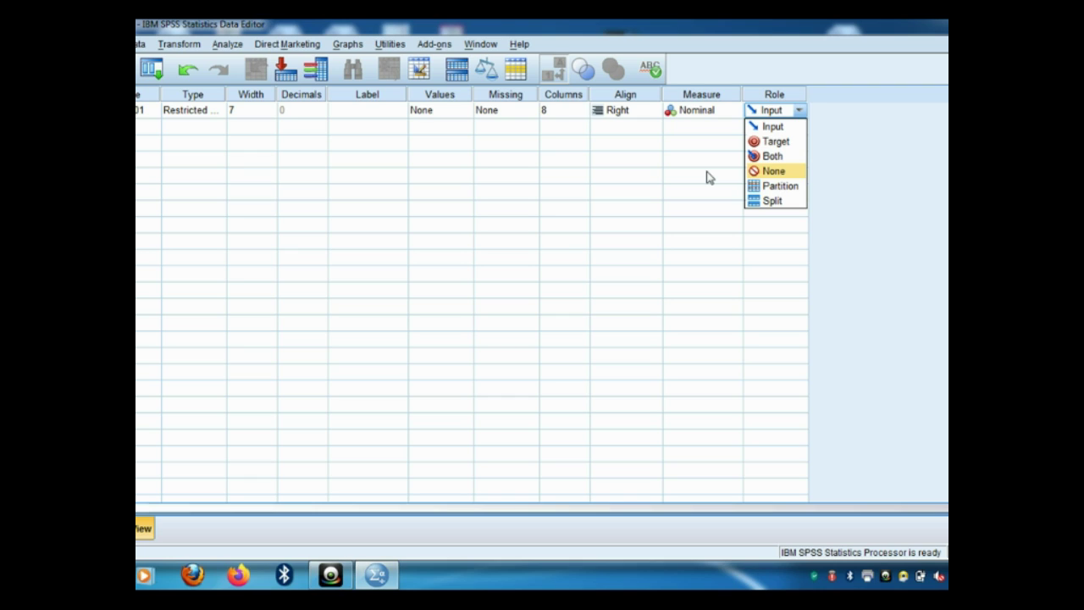
click(146, 112)
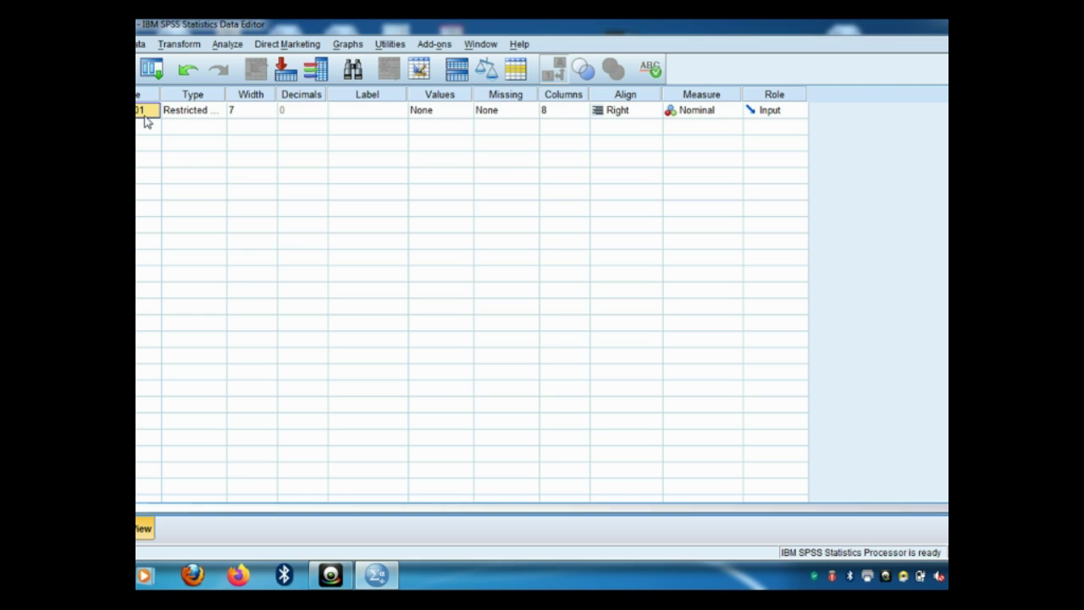
click(143, 127)
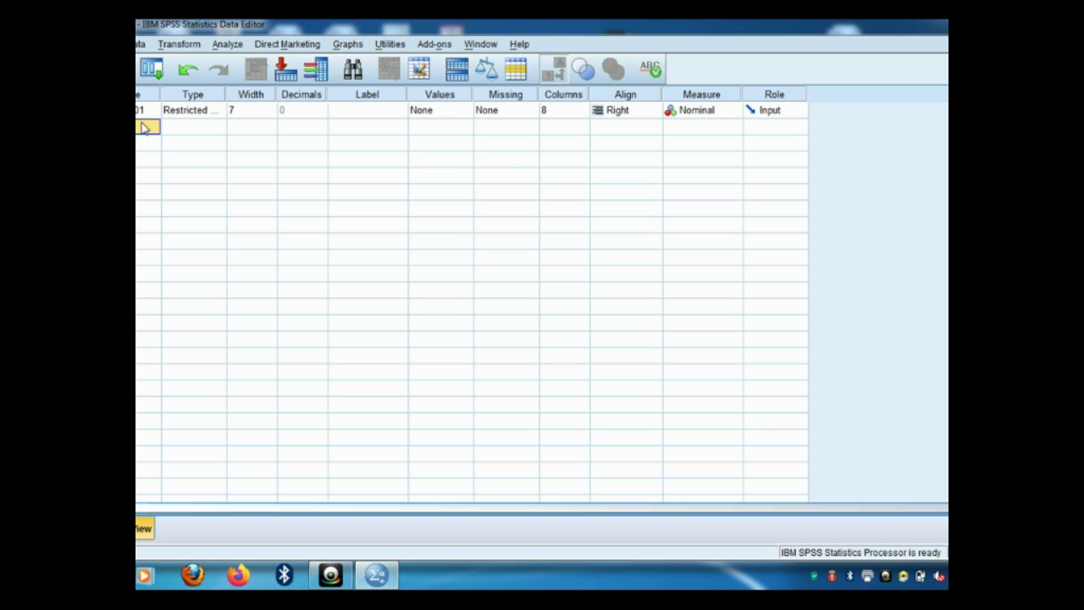